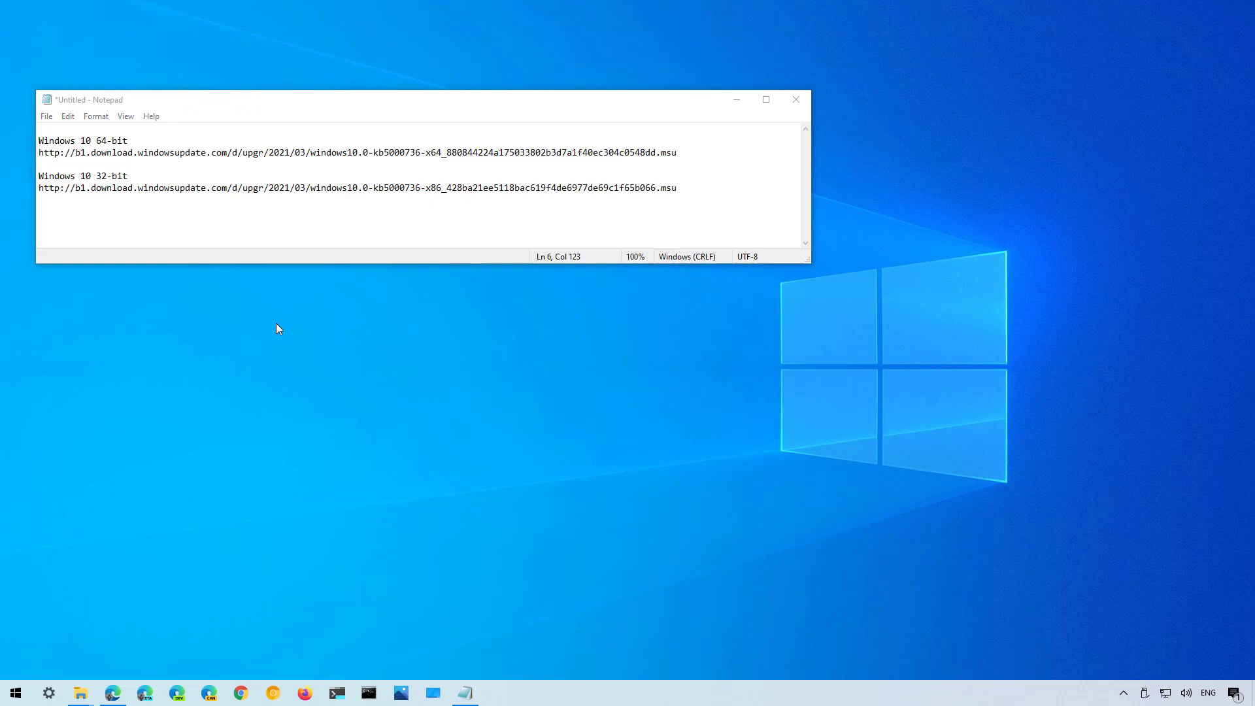
Bring forward the Notepad note listing the 64-bit and 32-bit KB5000736 download links.
key(alt+Tab)
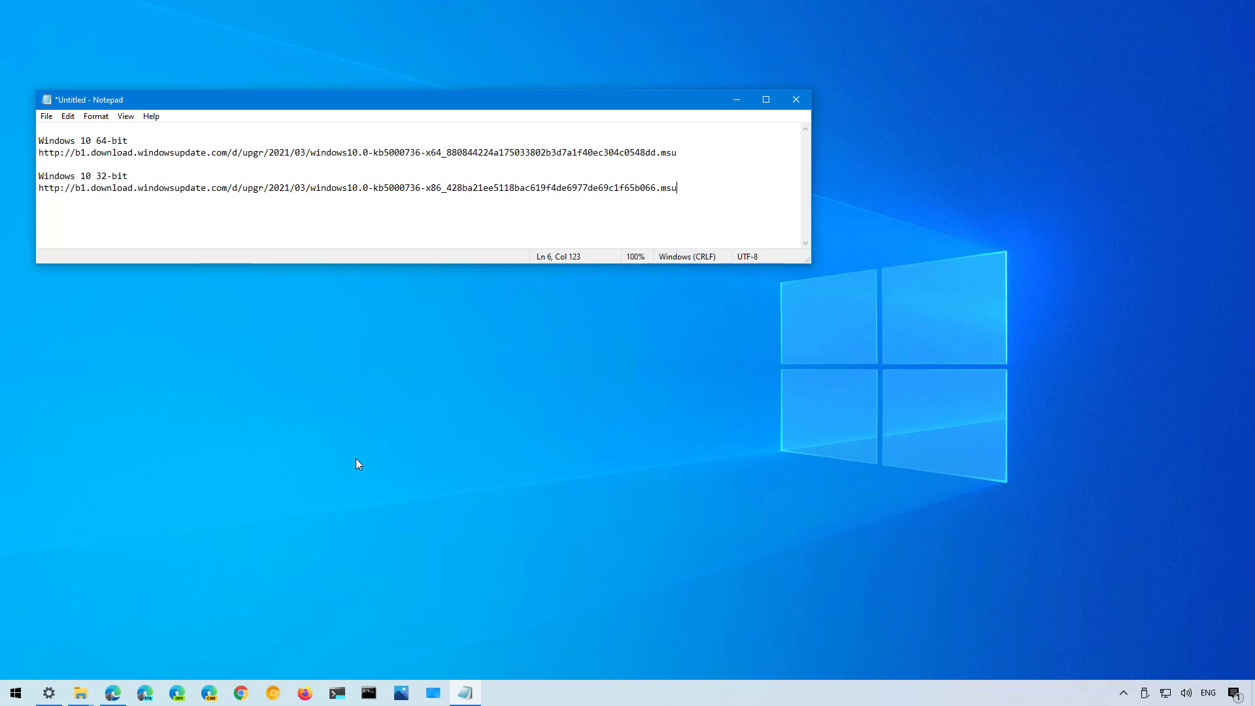
Check that System > About shows Windows 10 Pro Version 20H2 on a 64-bit system, then return Home.
click(355, 459)
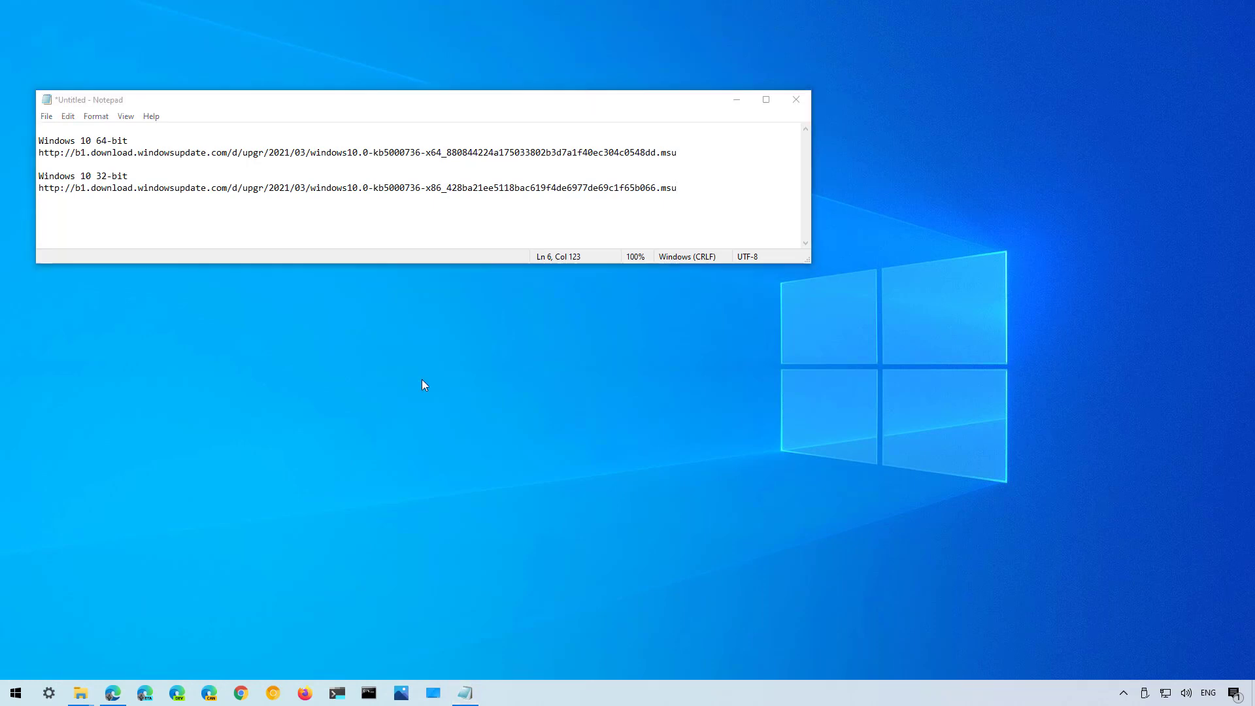
click(49, 693)
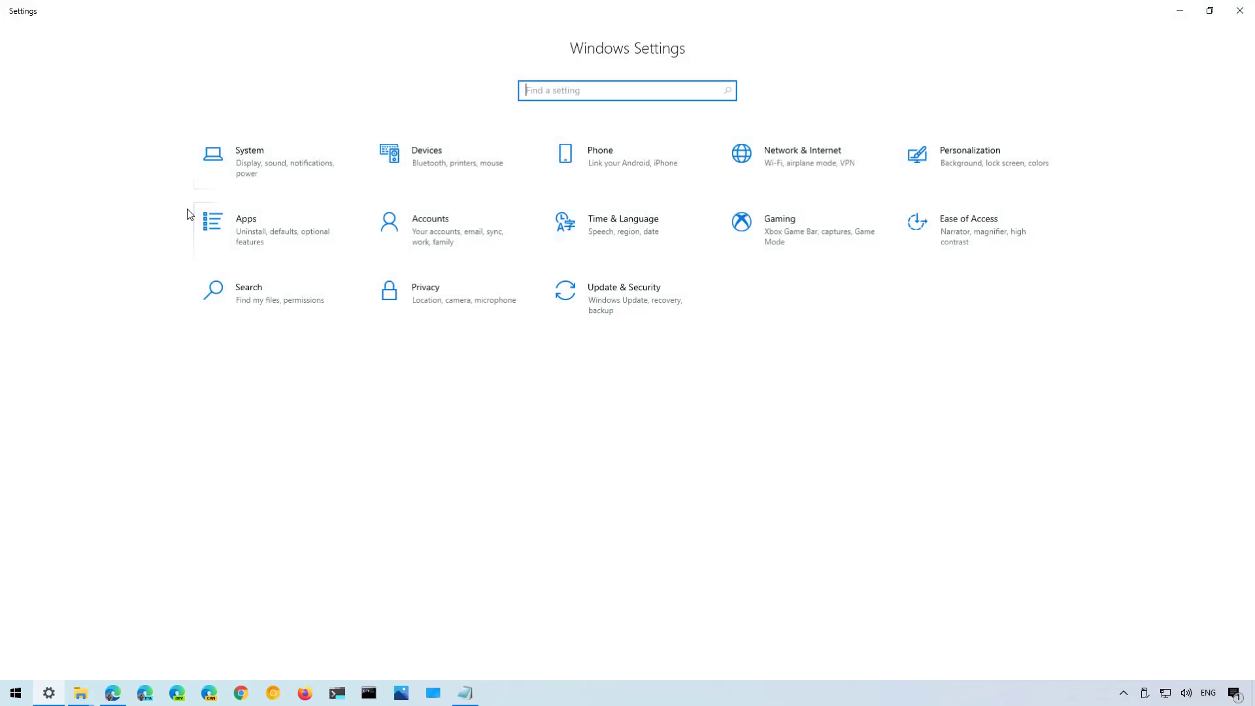
click(243, 173)
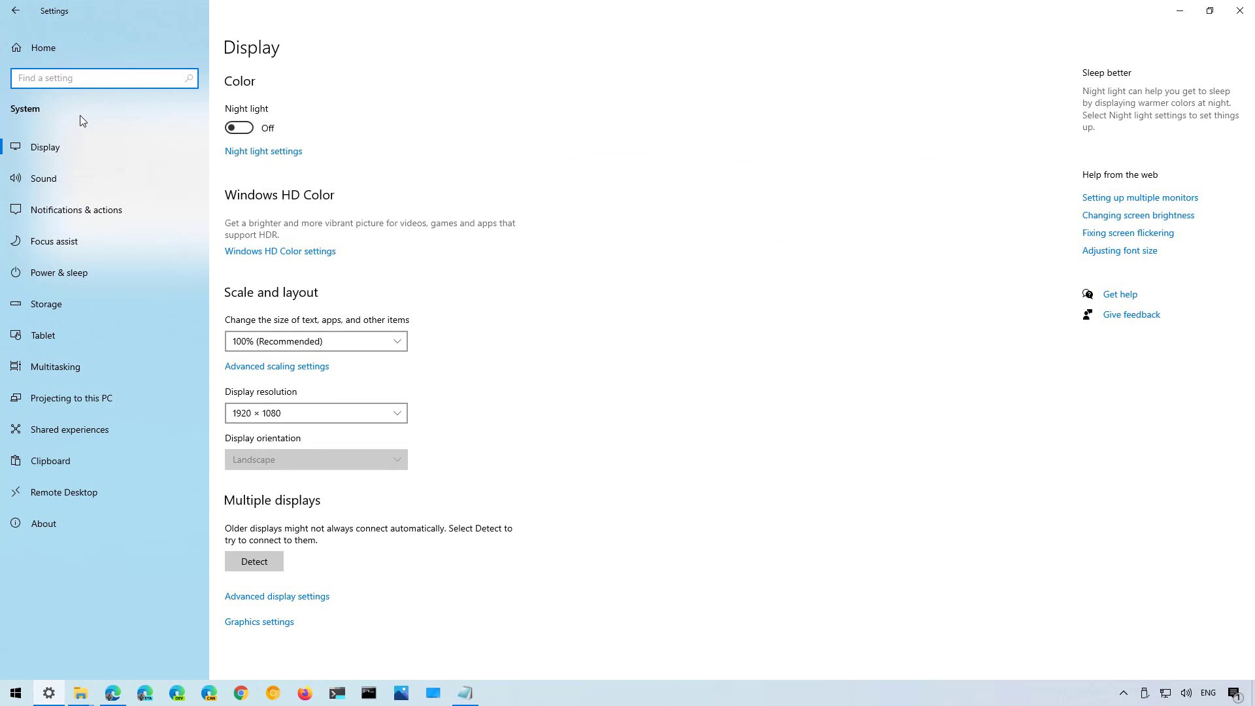
click(66, 521)
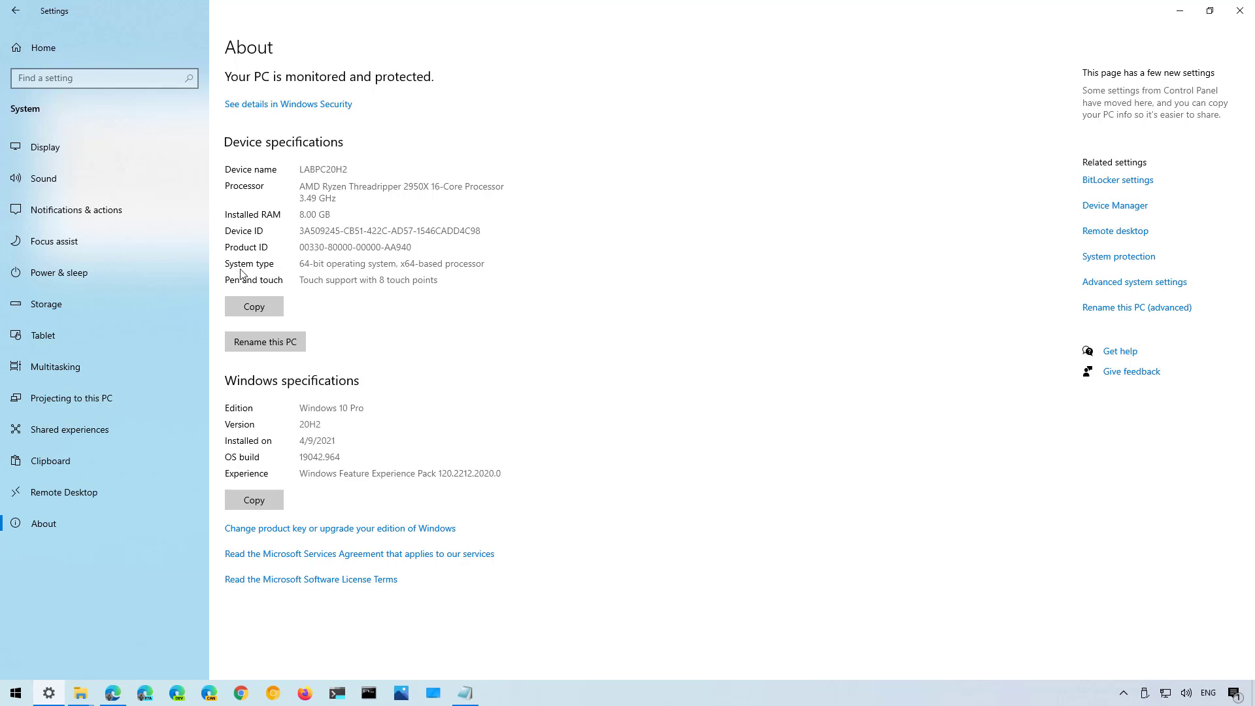
drag(301, 265, 490, 265)
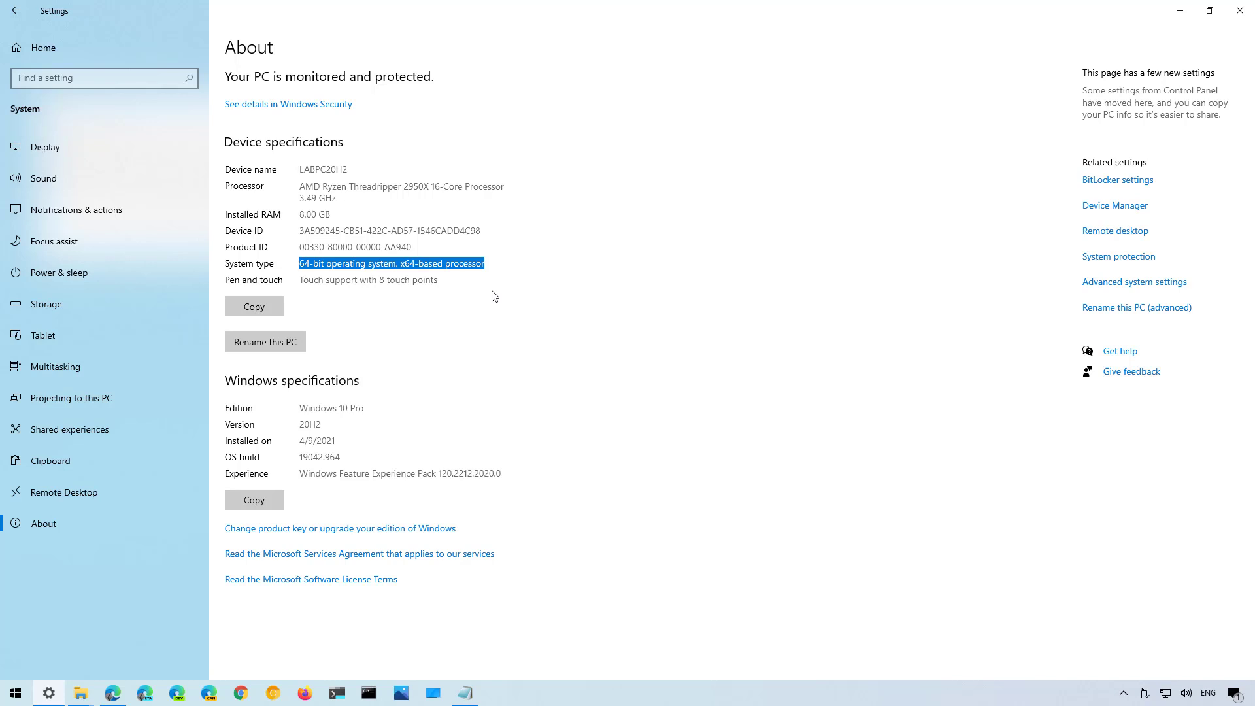
click(81, 49)
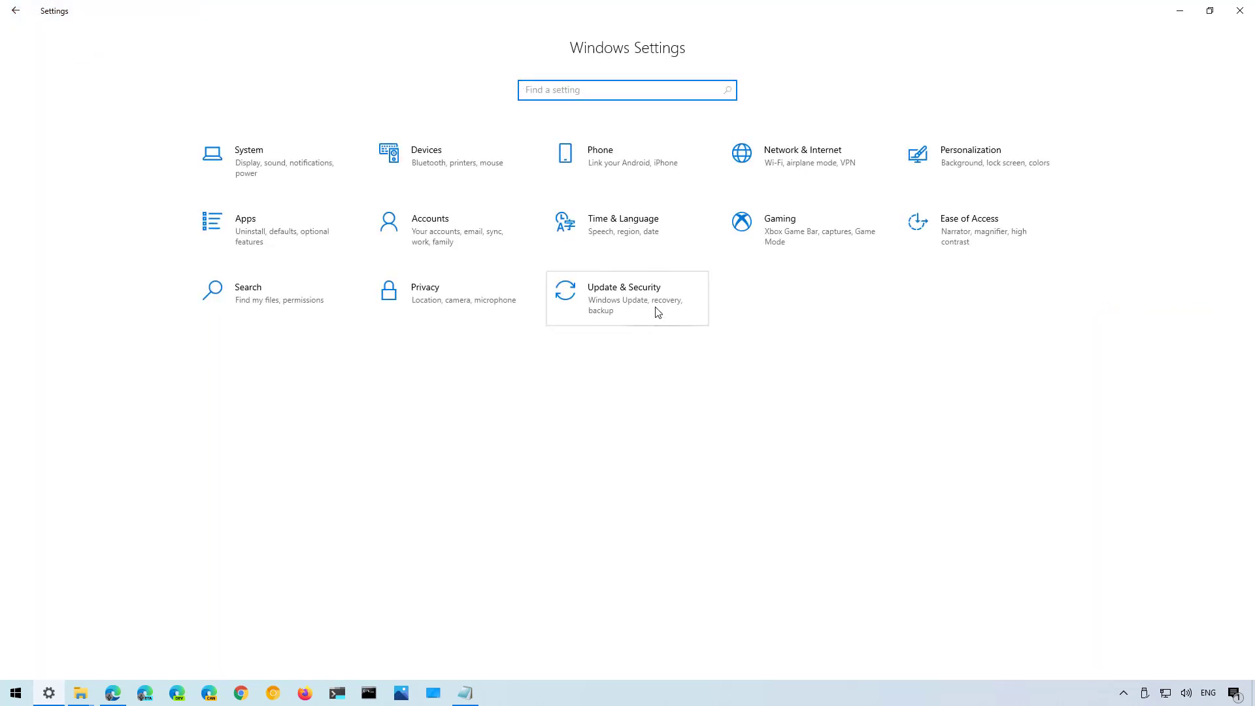
Review the installed update history under Update & Security, then minimize Settings.
click(658, 312)
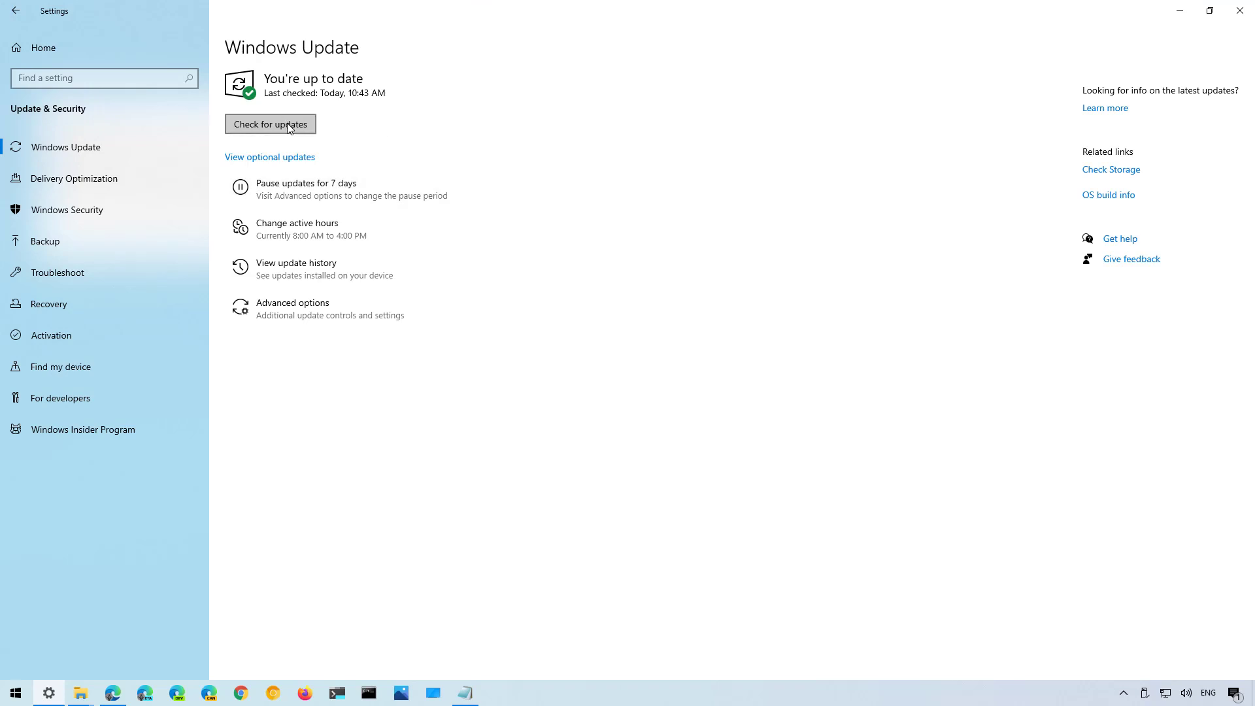
click(307, 270)
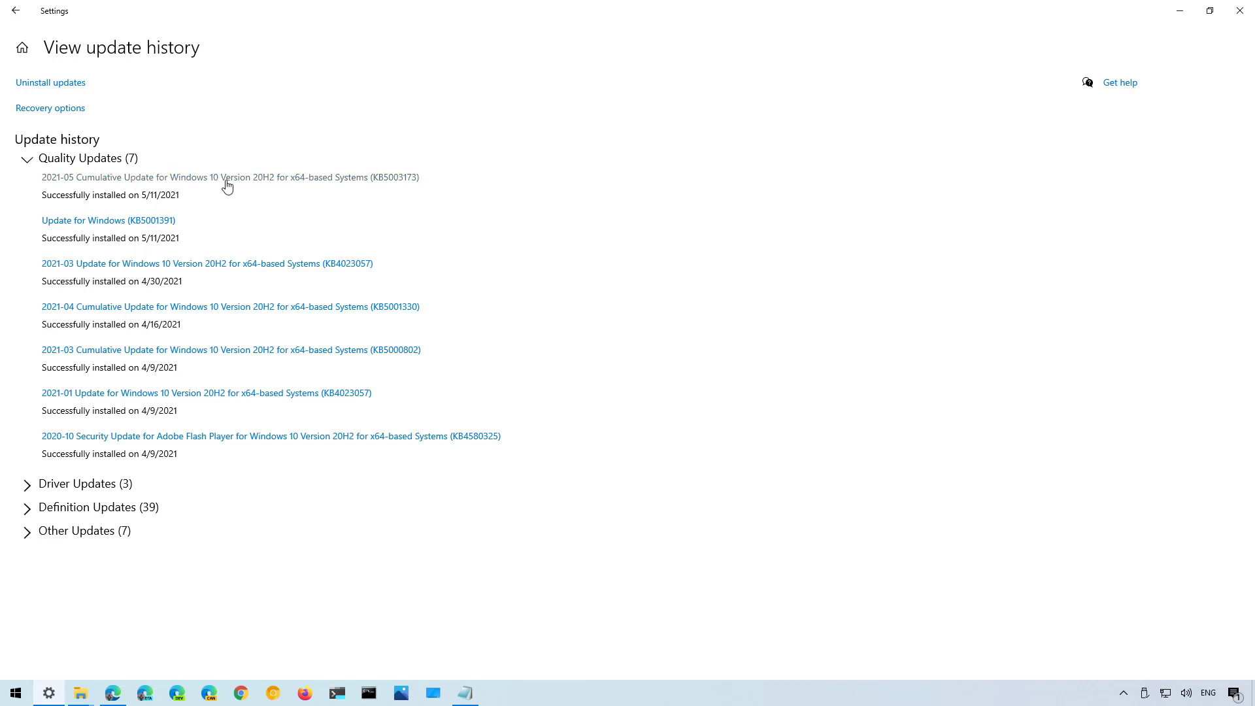
click(15, 11)
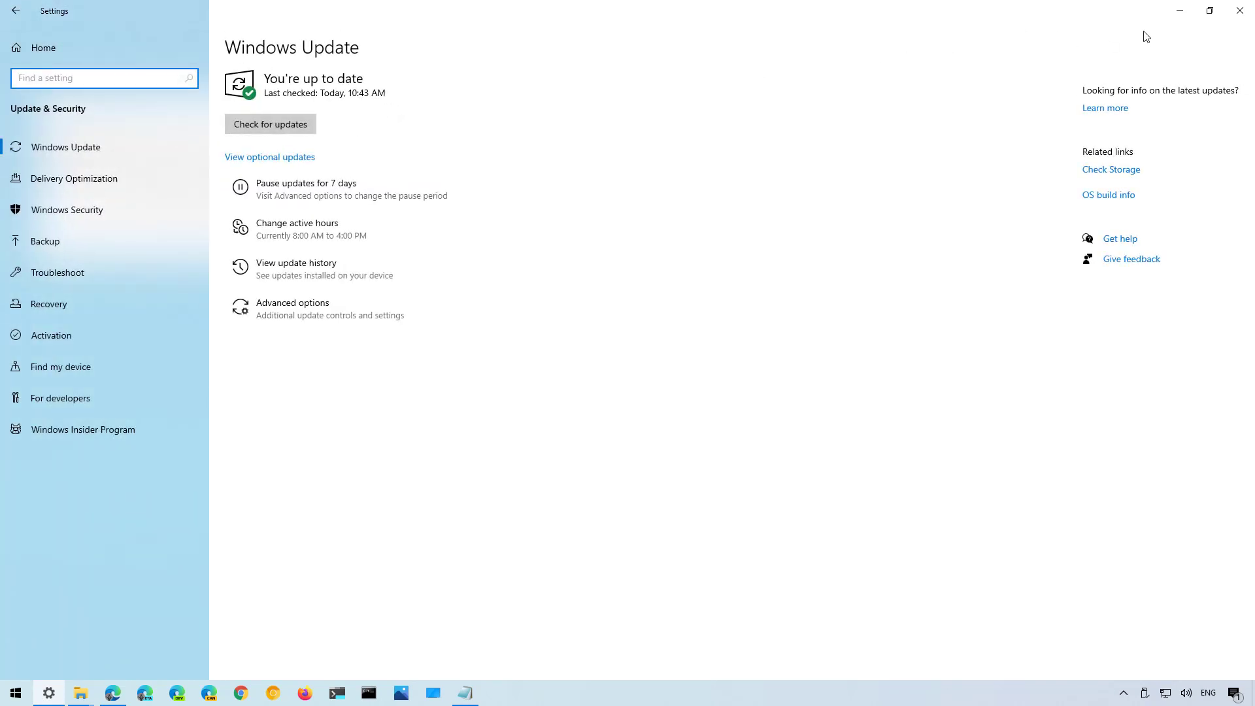
click(1181, 12)
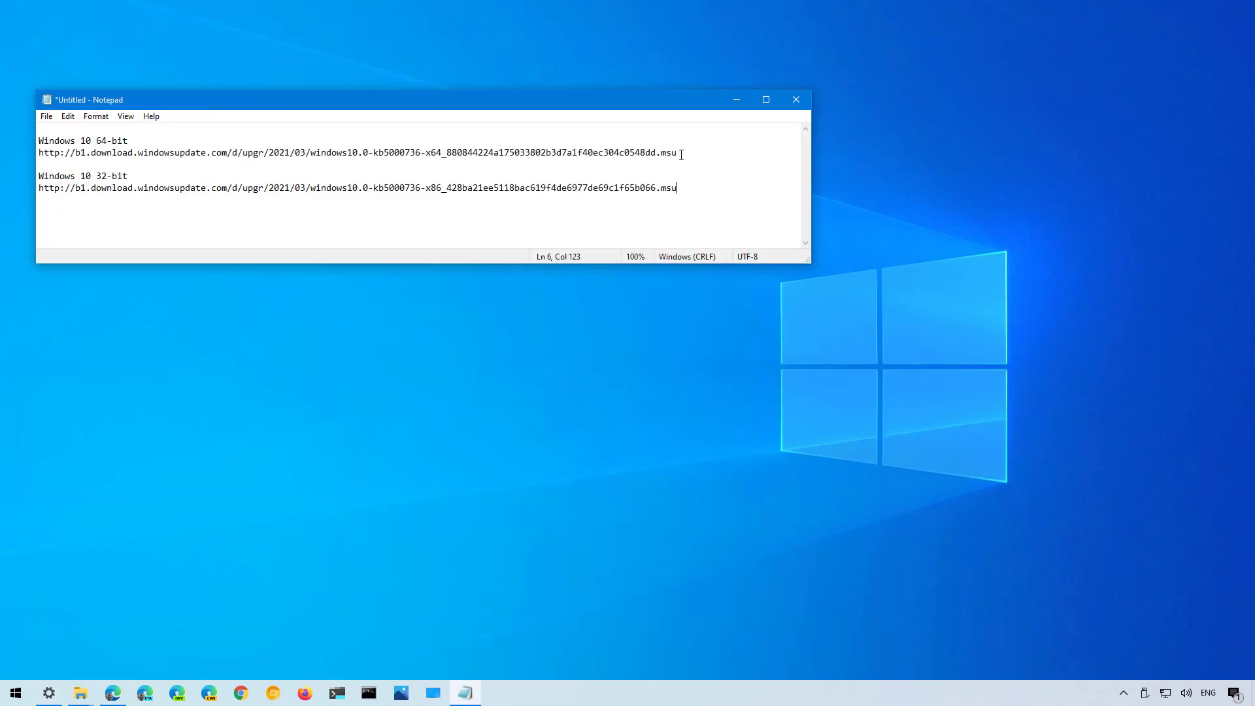
Copy the 64-bit KB5000736 download URL from the Notepad note and open a new Edge window.
drag(682, 153, 194, 153)
drag(38, 153, 40, 165)
right_click(73, 154)
click(69, 194)
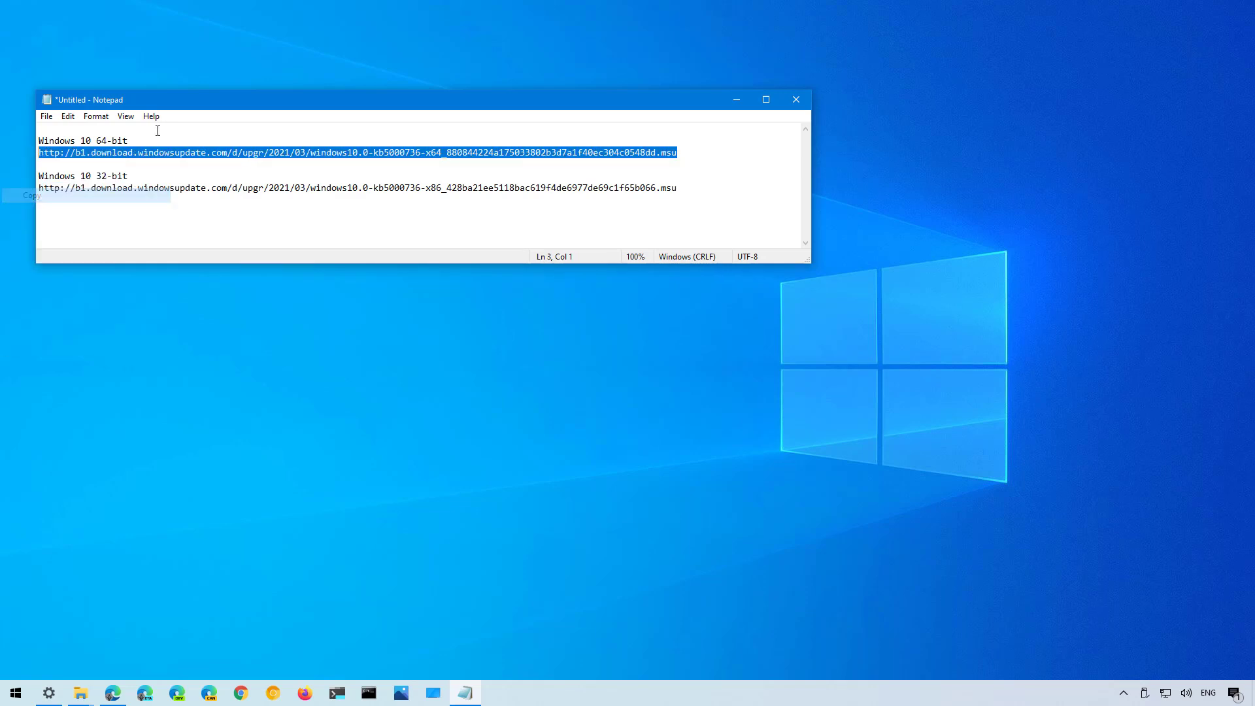
drag(229, 102, 269, 112)
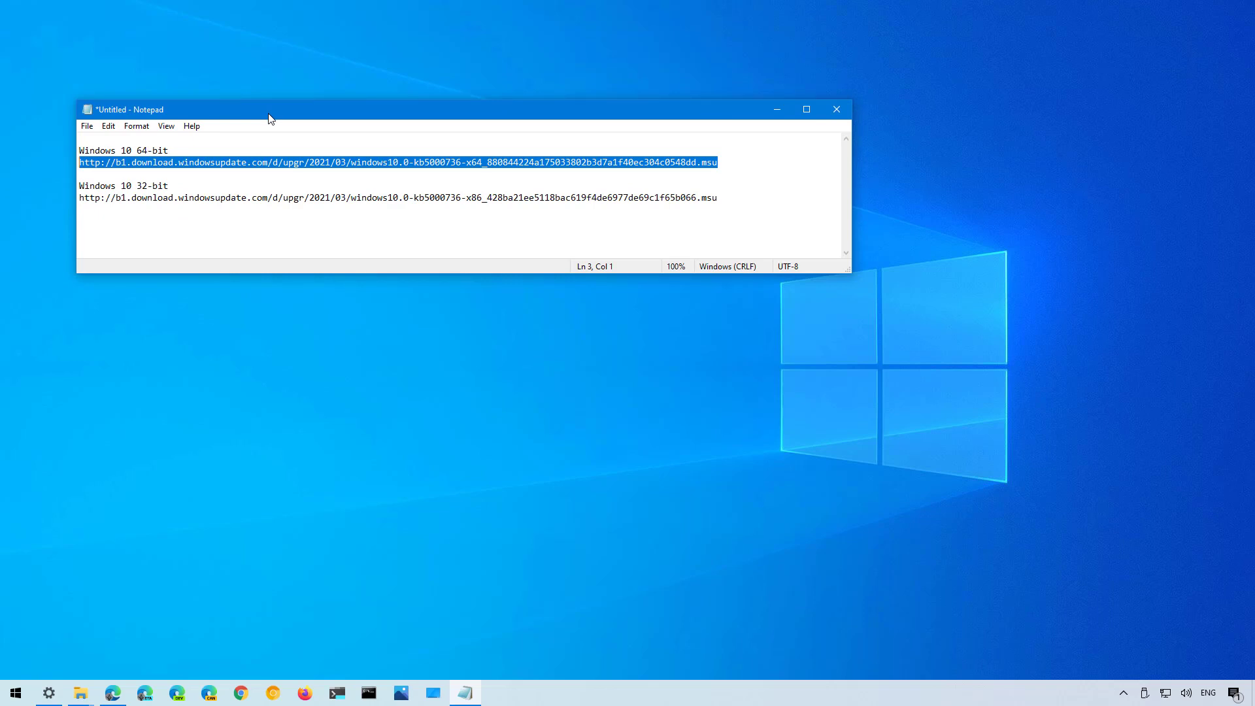
key(super+3)
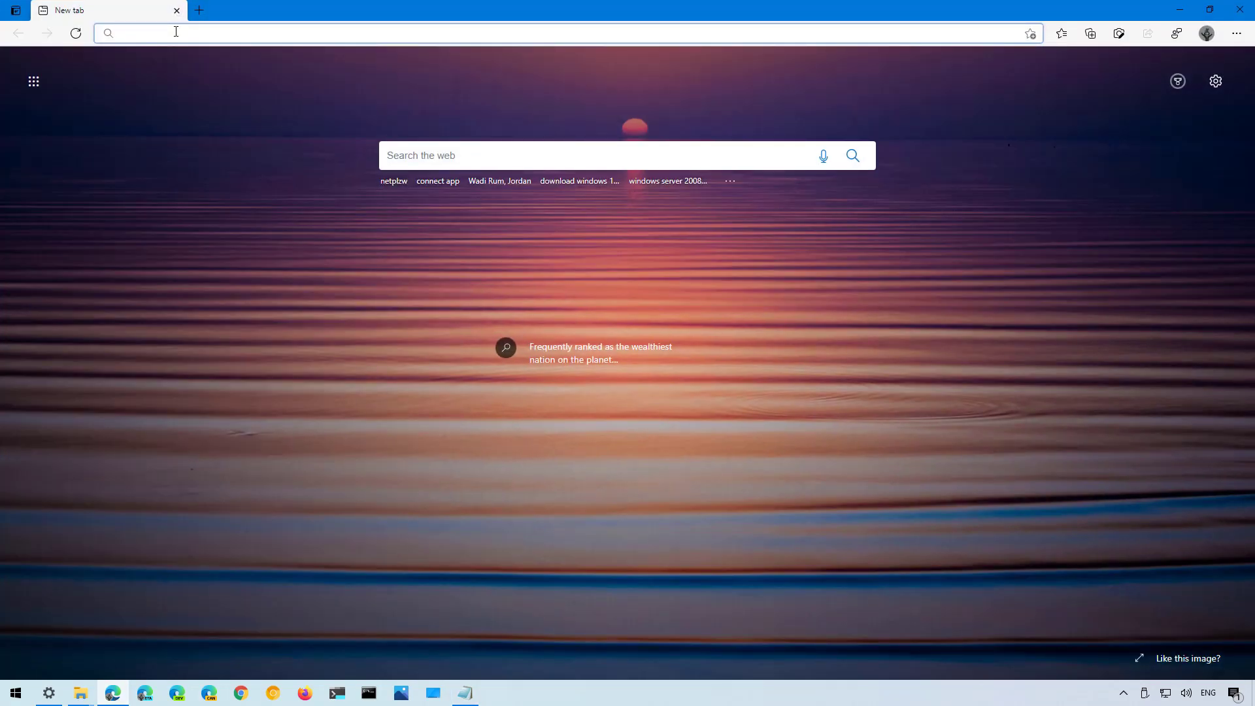
Paste the 64-bit link to download the KB5000736 .msu, then close Edge and show the desktop.
key(ctrl+v)
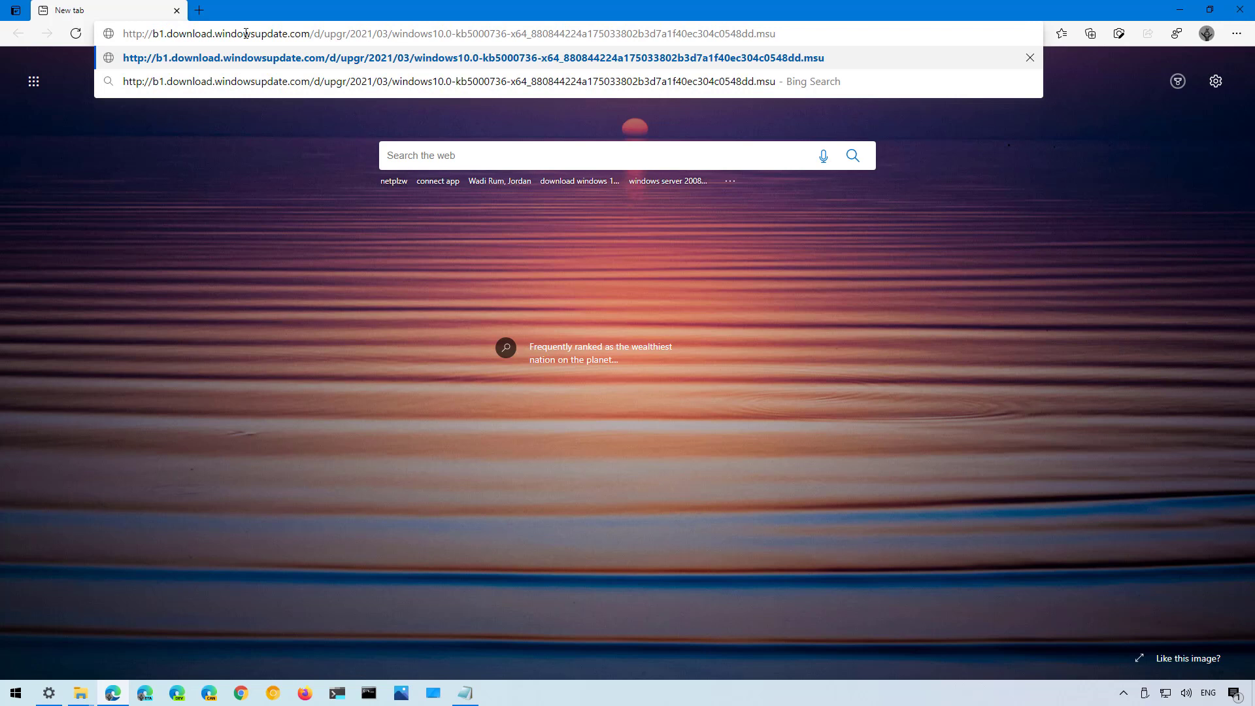
key(Return)
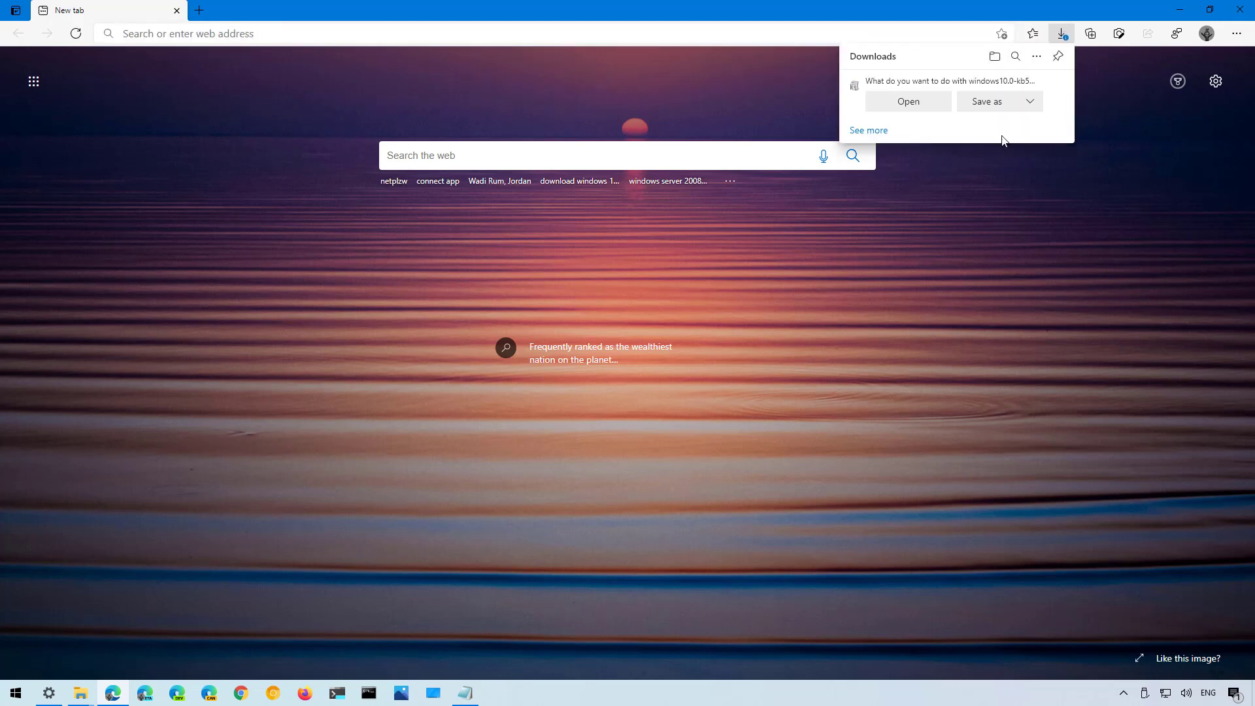
key(alt+F4)
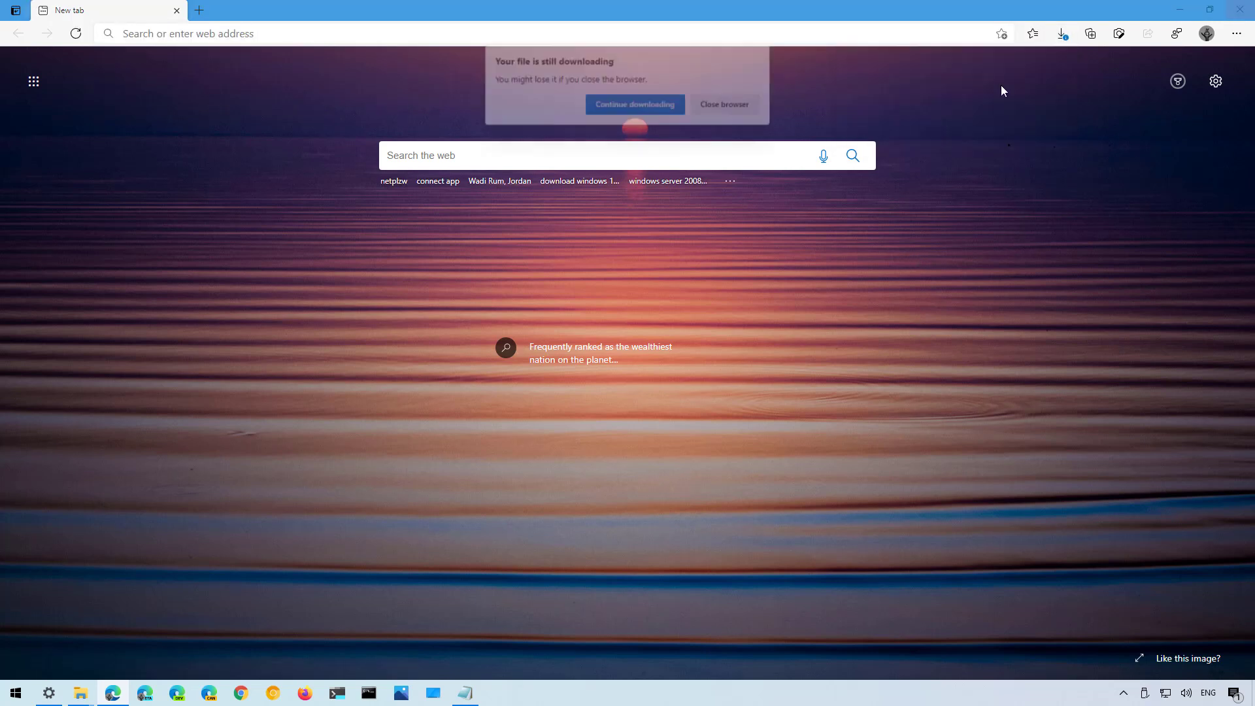
click(724, 104)
key(super+d)
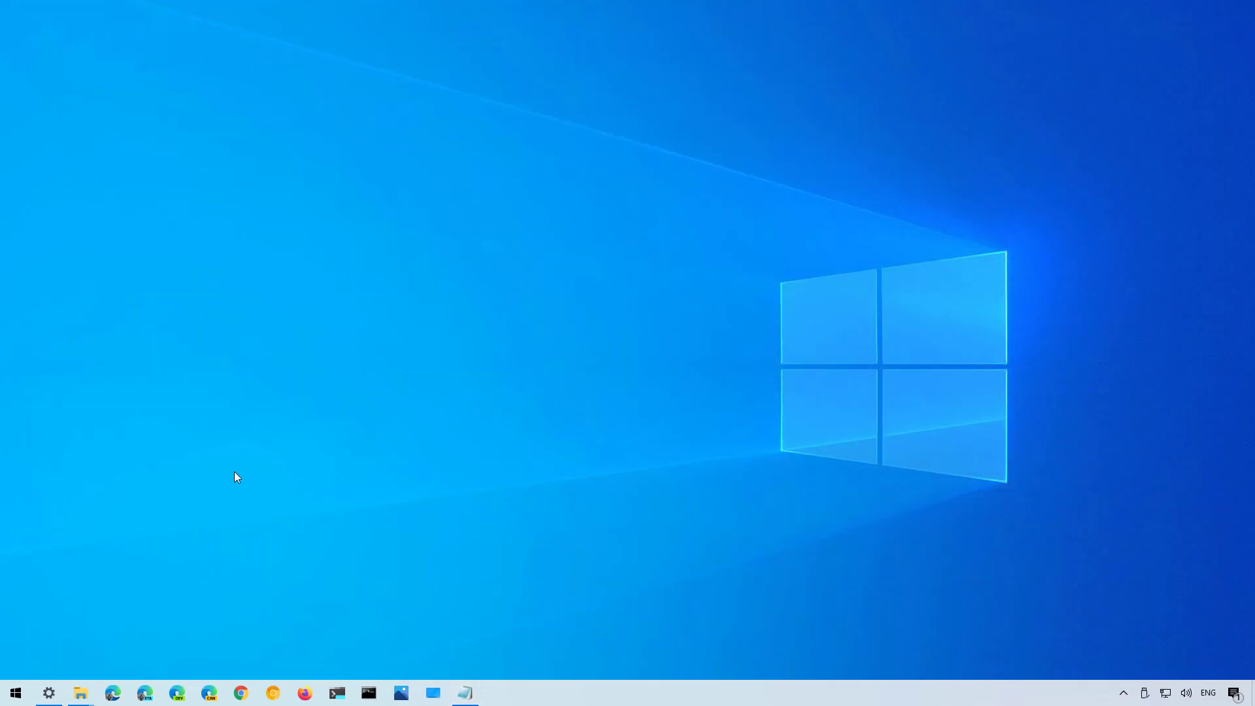
Launch the downloaded KB5000736 .msu package from the Downloads folder and close that folder.
mouse_move(89, 688)
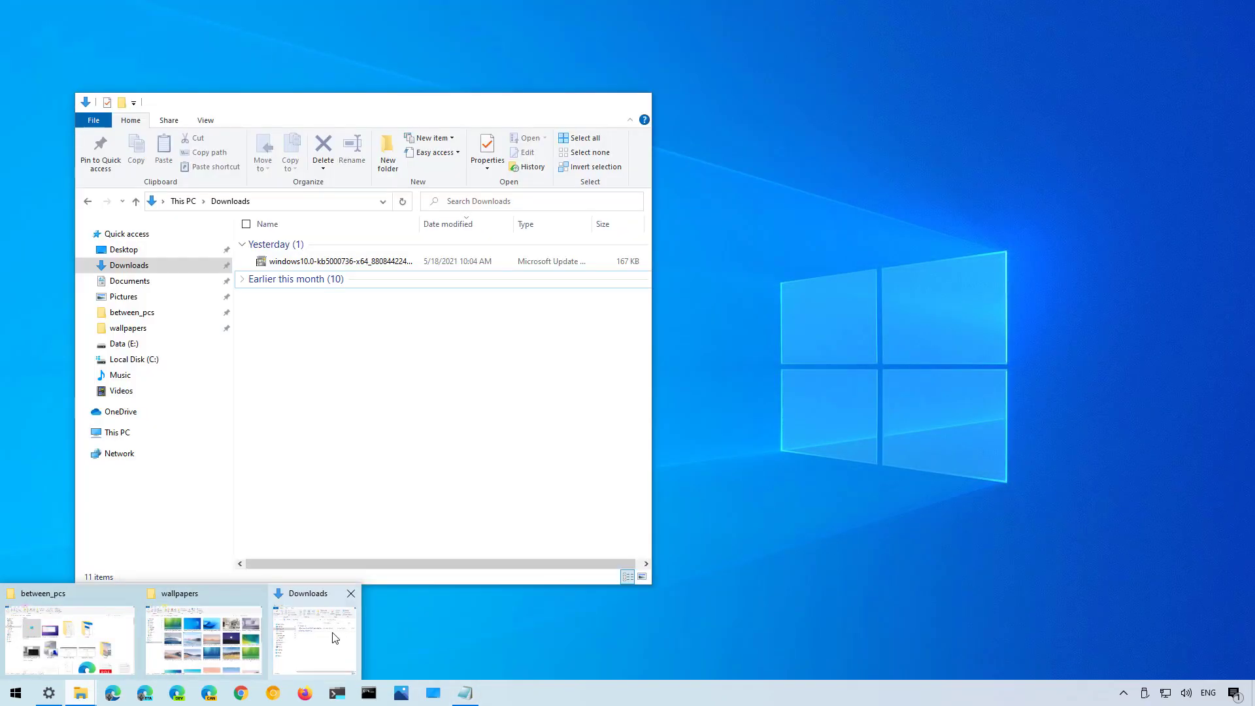
click(333, 637)
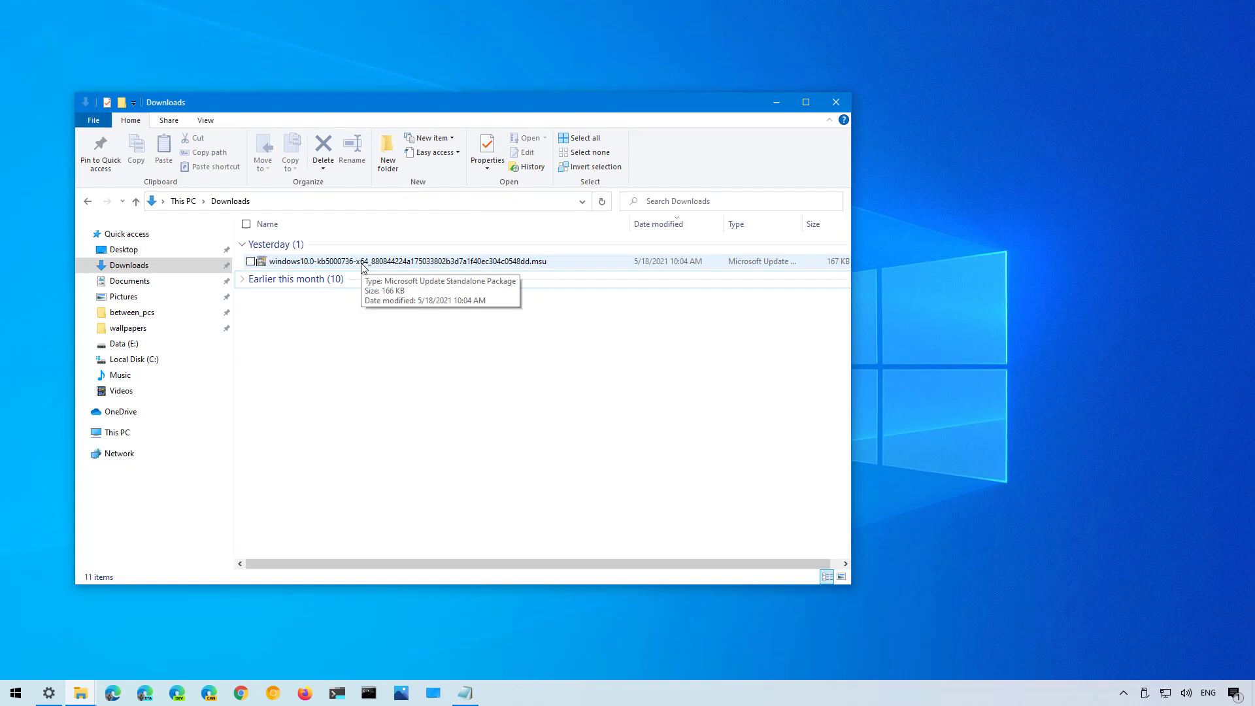
click(363, 263)
double_click(364, 264)
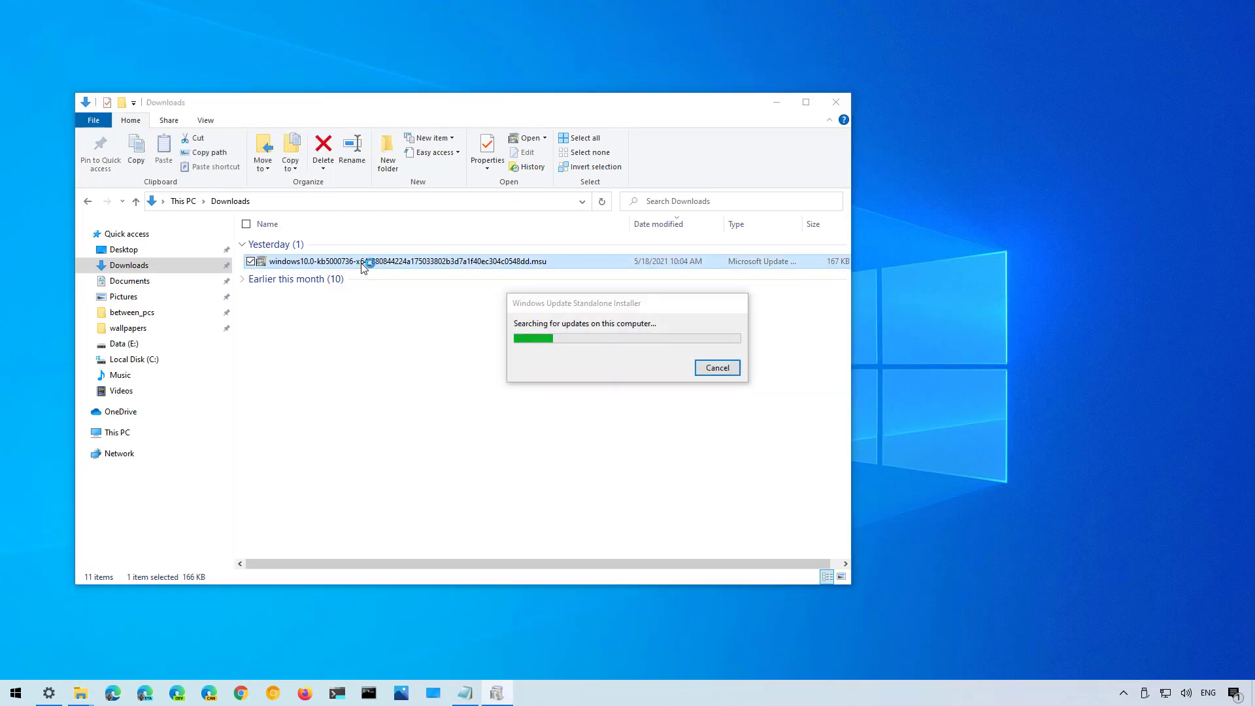
click(836, 103)
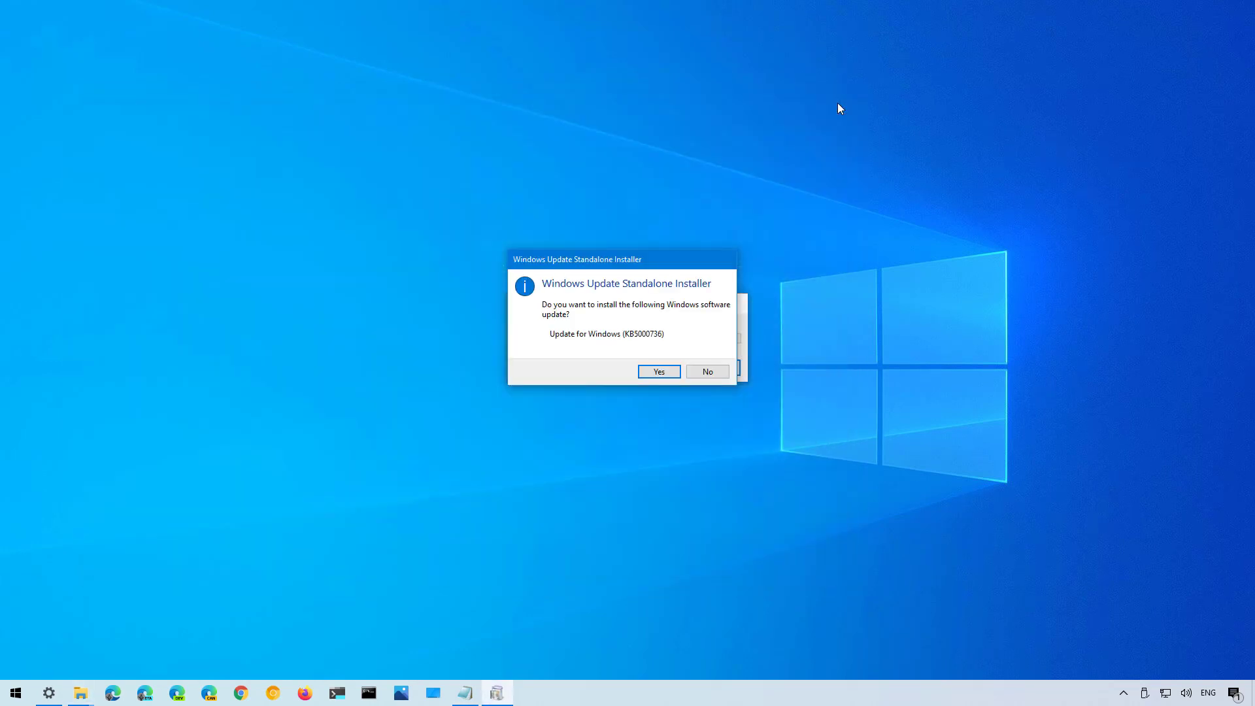
Close between_pcs, Settings and Notepad without saving, then confirm installing KB5000736.
mouse_move(72, 698)
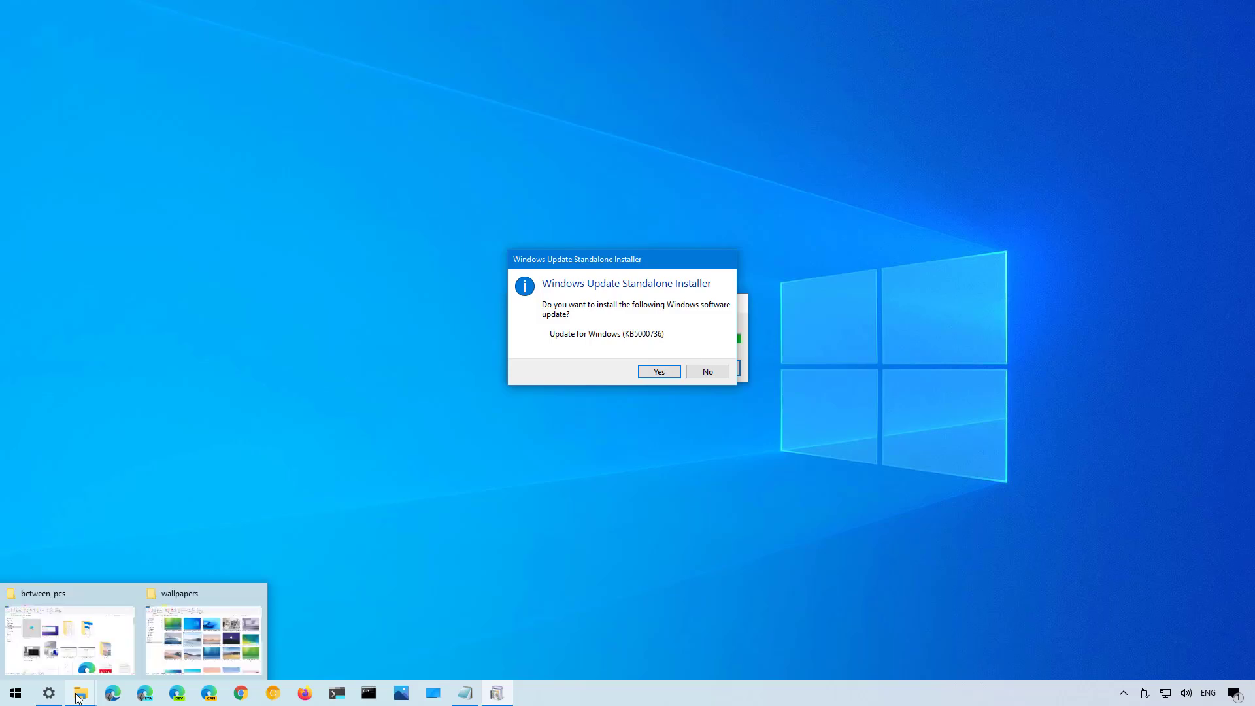
click(131, 598)
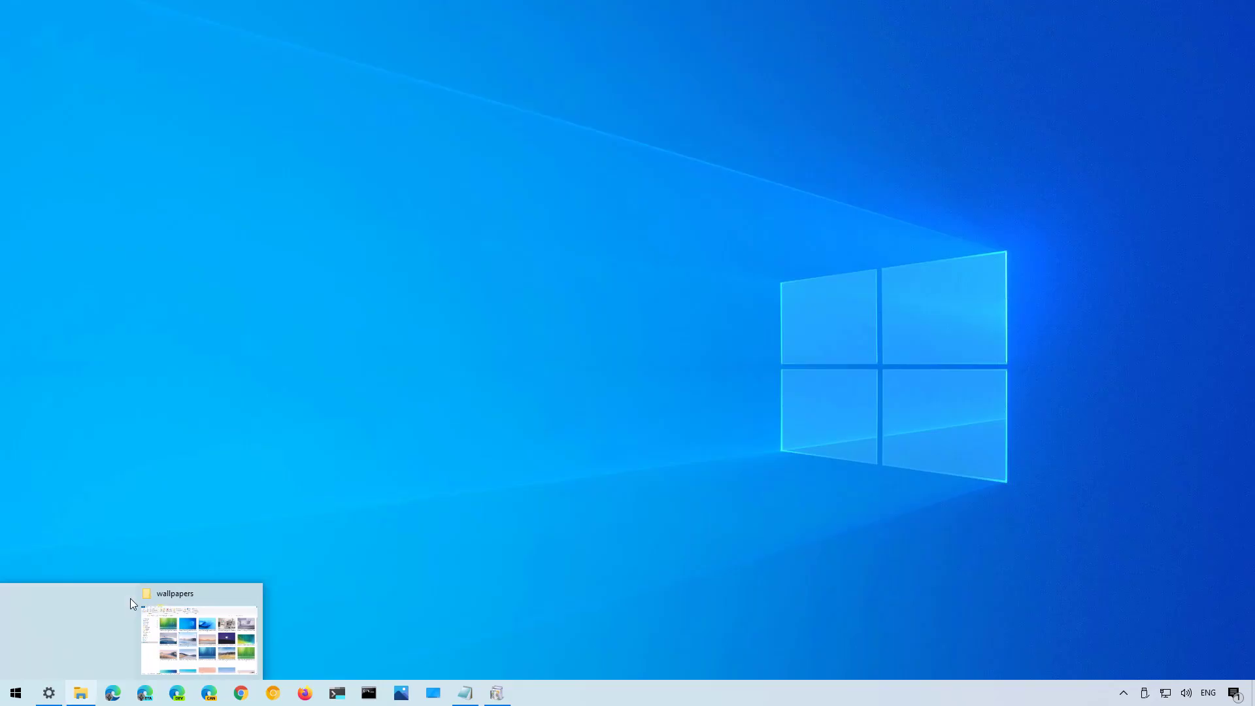
right_click(56, 690)
click(51, 674)
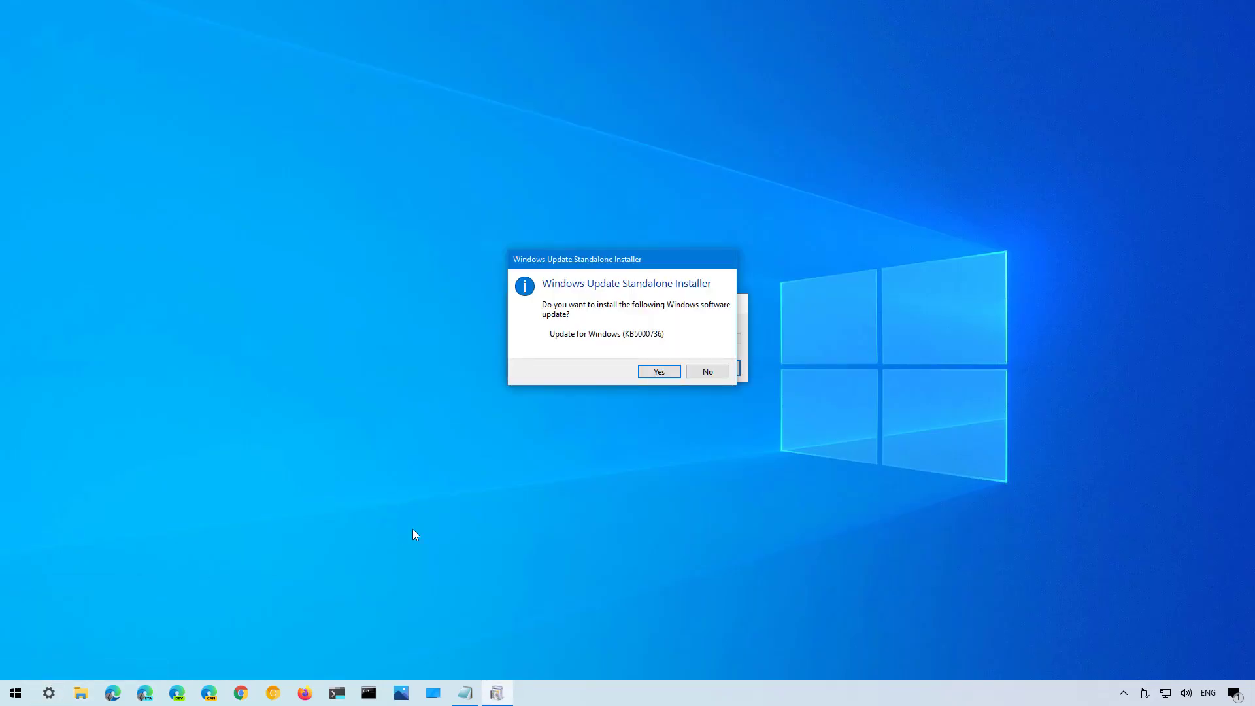
right_click(465, 692)
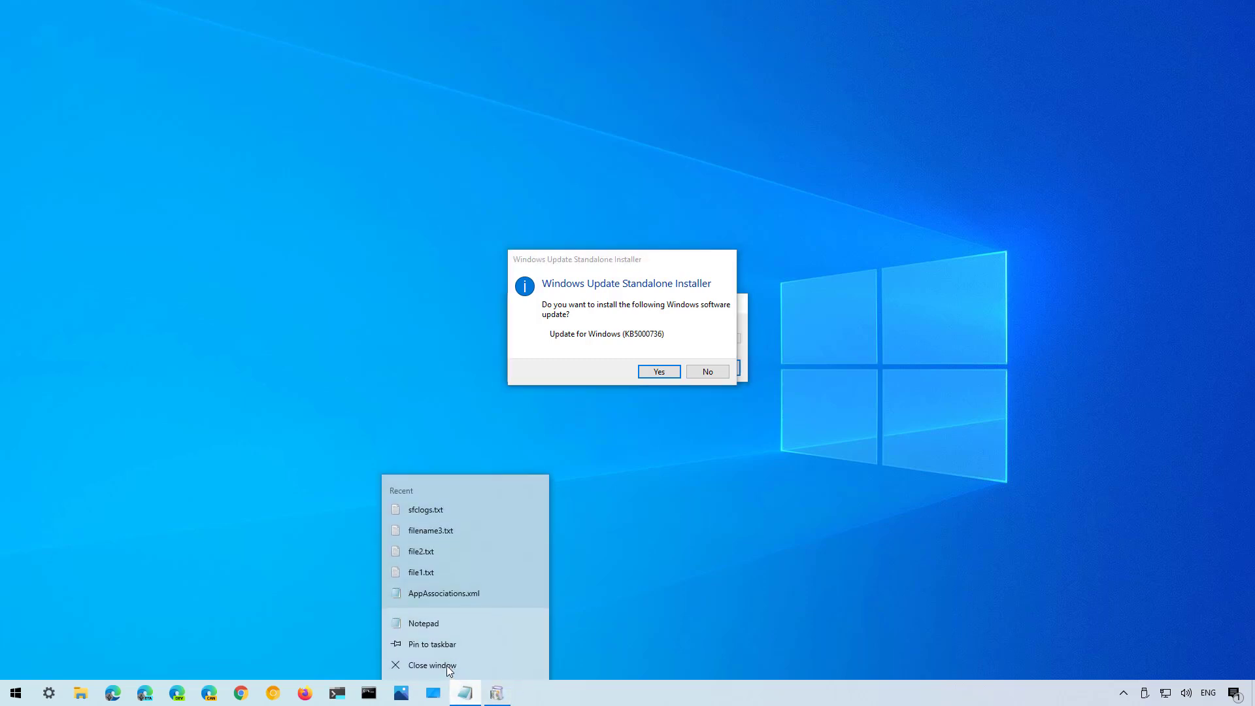
click(446, 666)
click(649, 346)
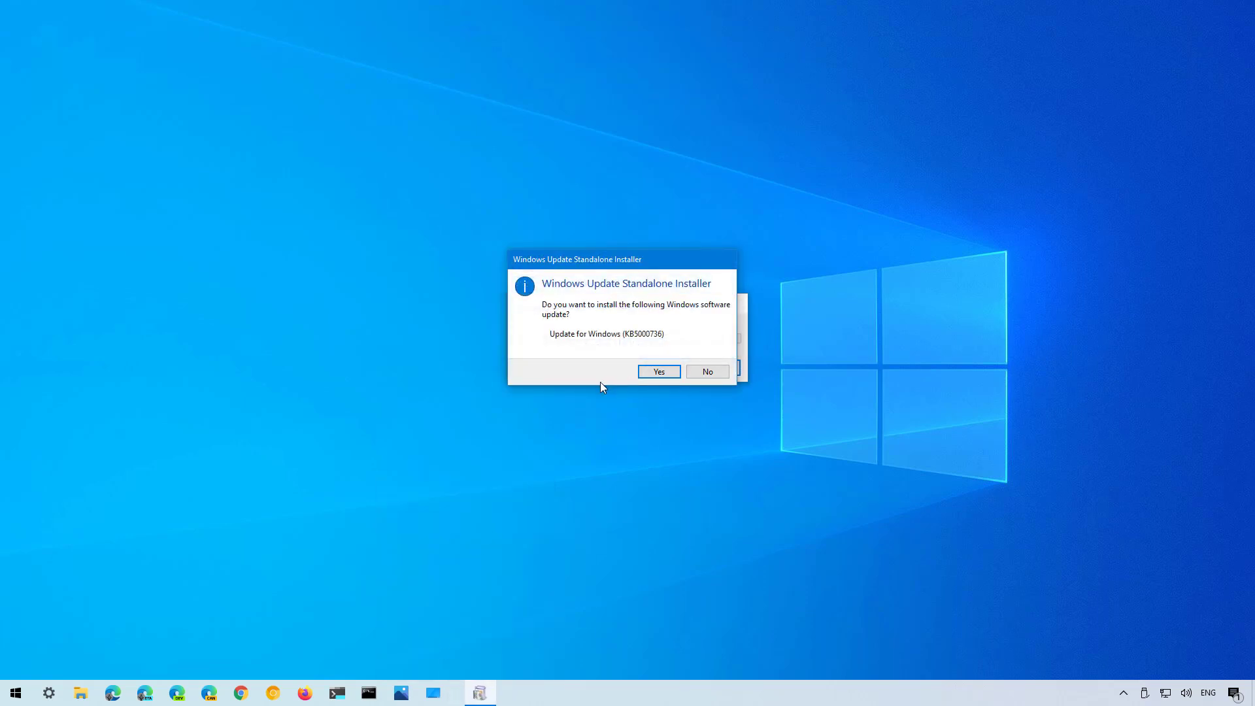
drag(658, 269, 619, 269)
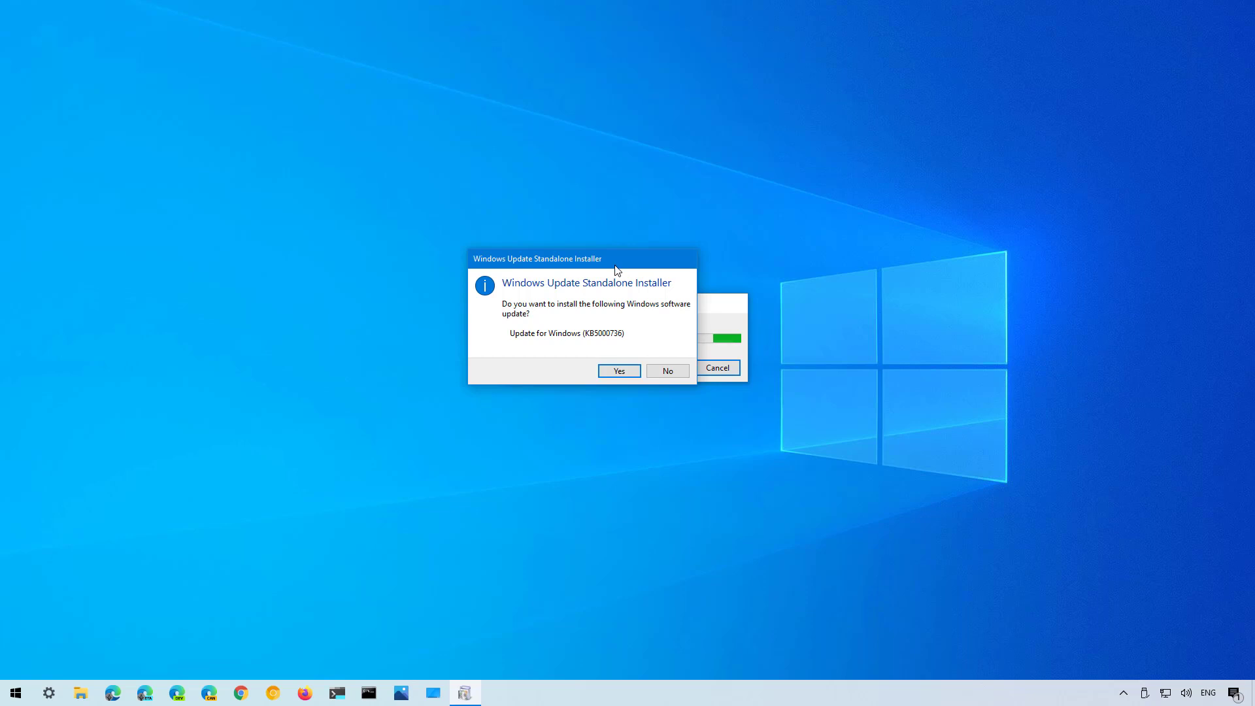
click(619, 372)
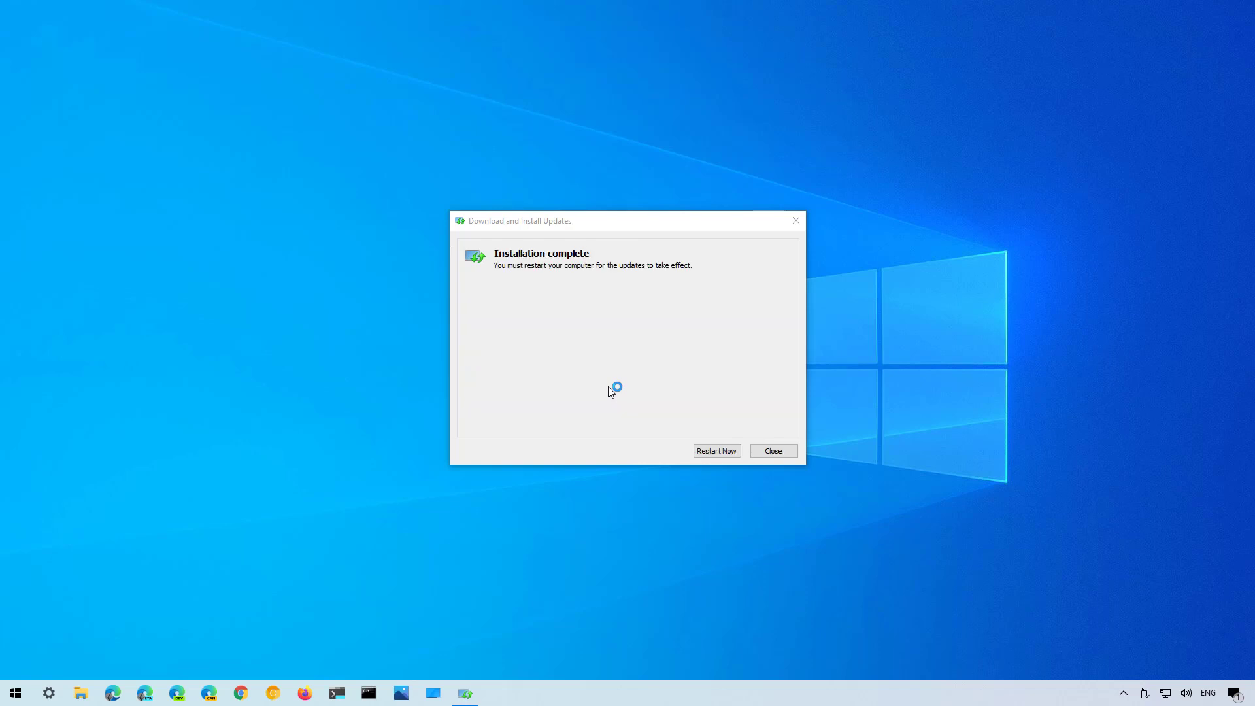
Restart the PC to apply KB5000736 and sign back in with the account PIN.
click(719, 452)
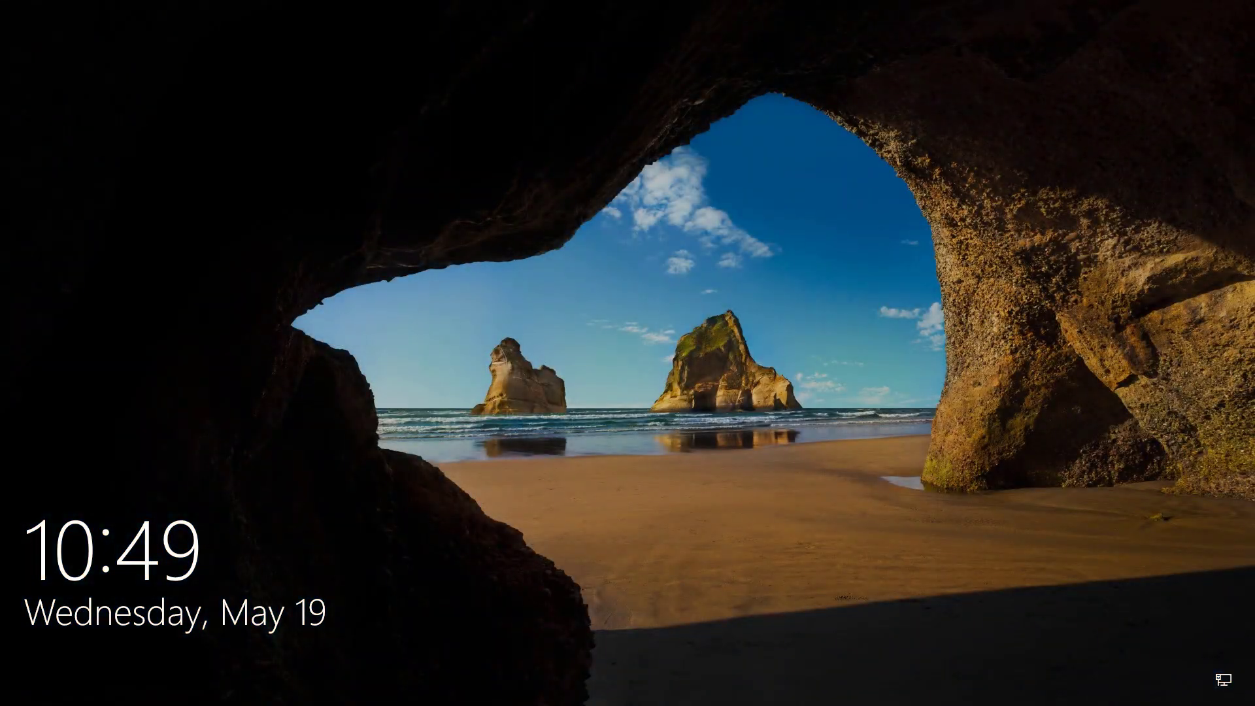
text(•••)
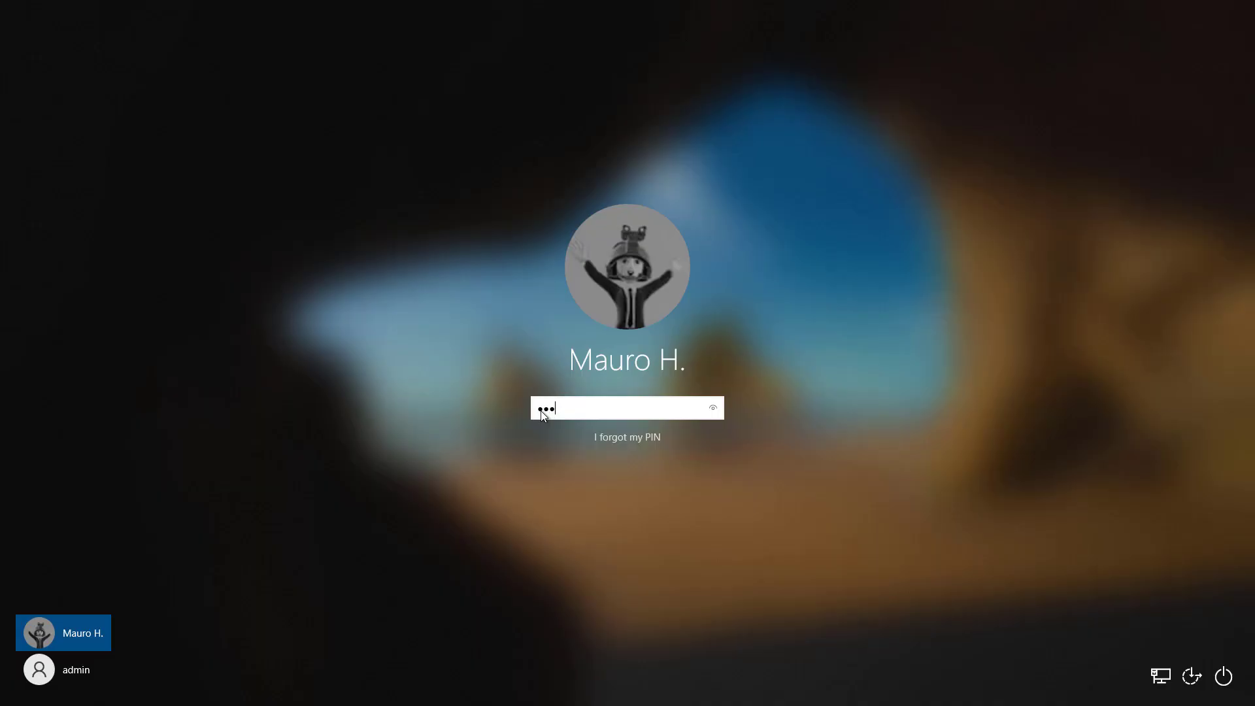
text(•)
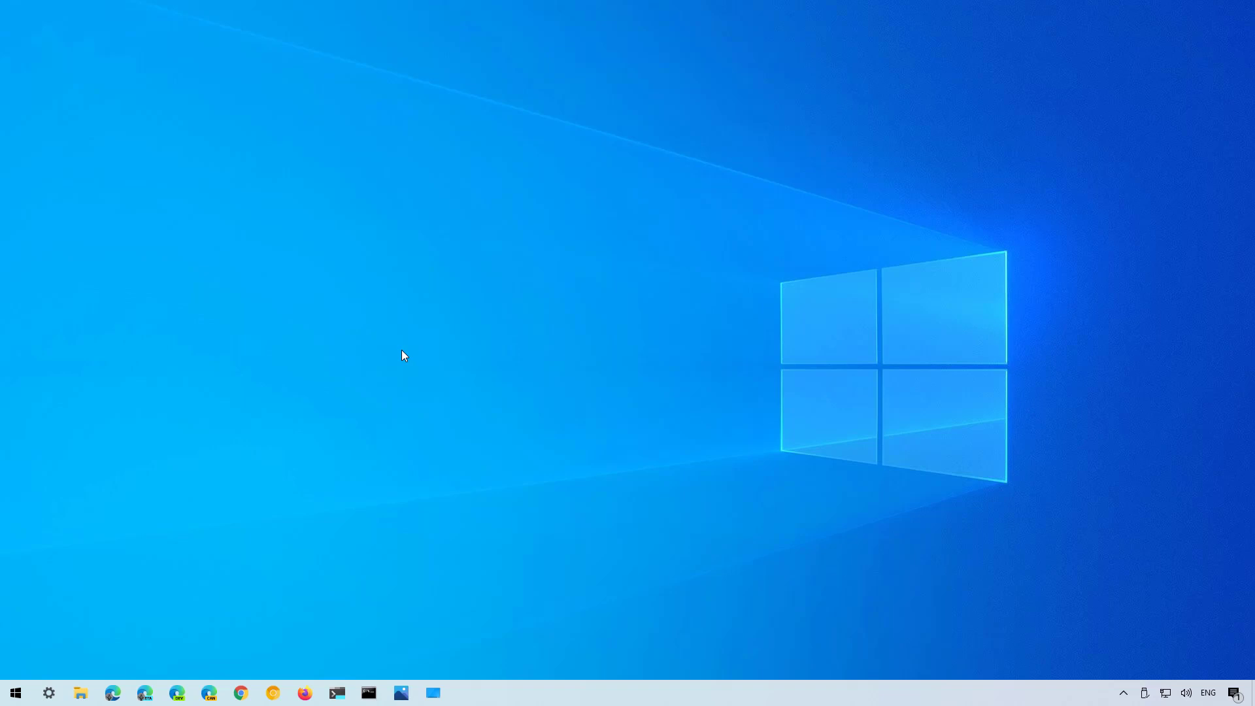
Confirm System > About shows Version 21H1, OS build 19043.964, then minimize Settings.
click(49, 693)
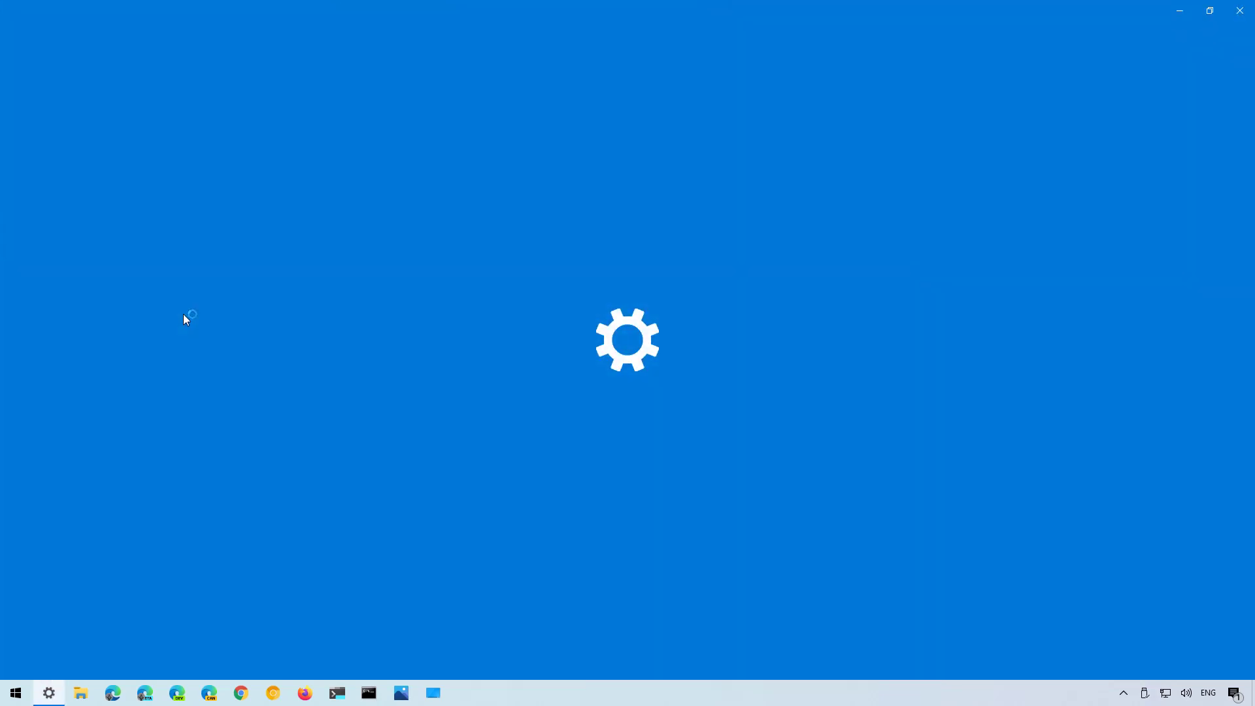
click(239, 160)
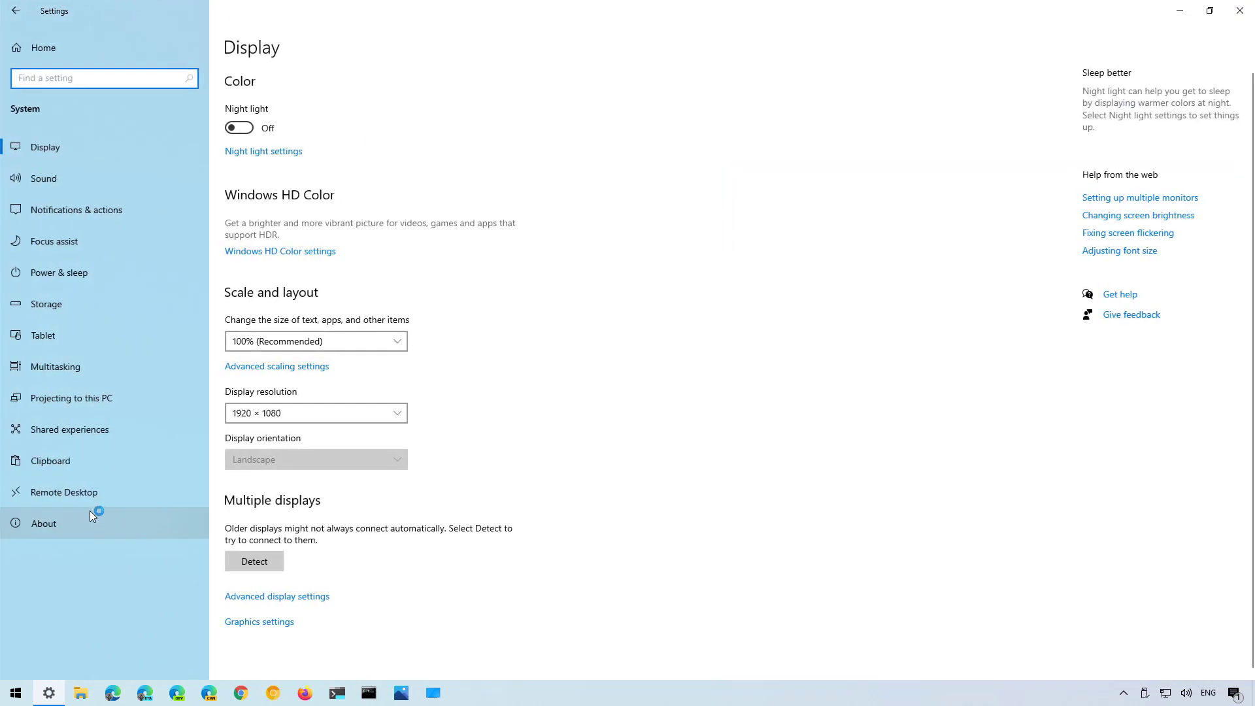
click(89, 514)
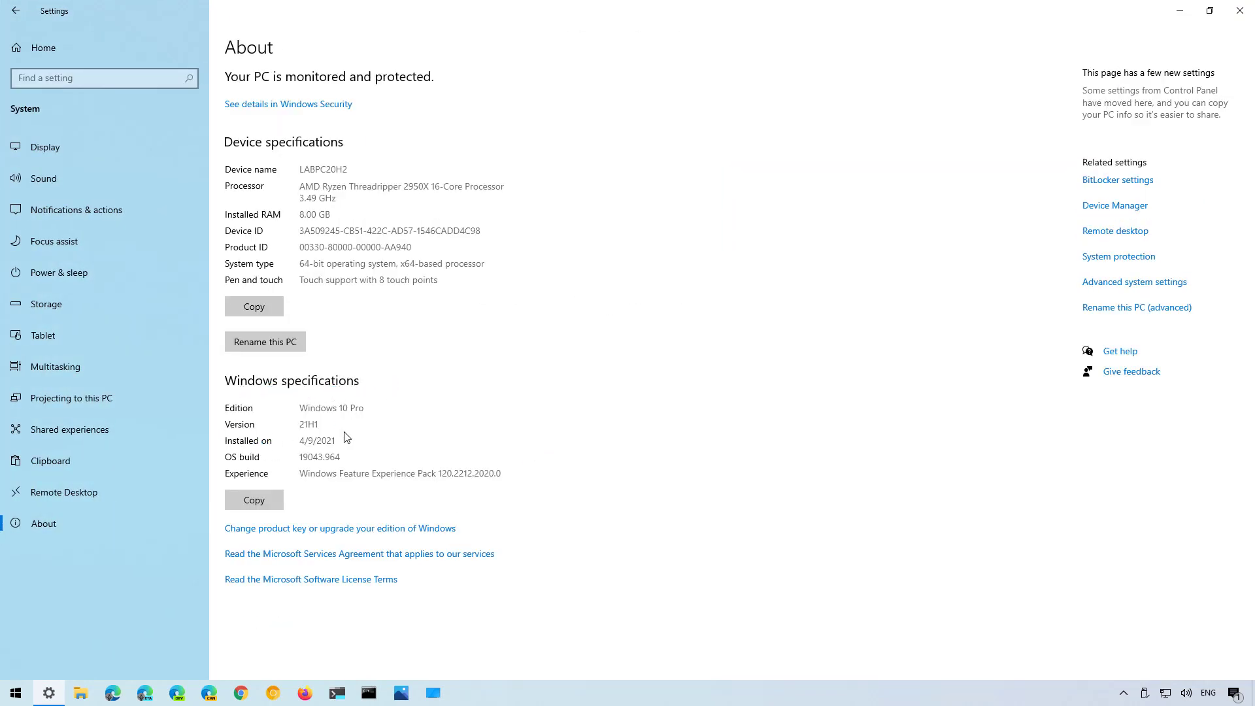
double_click(309, 424)
click(476, 411)
click(1180, 10)
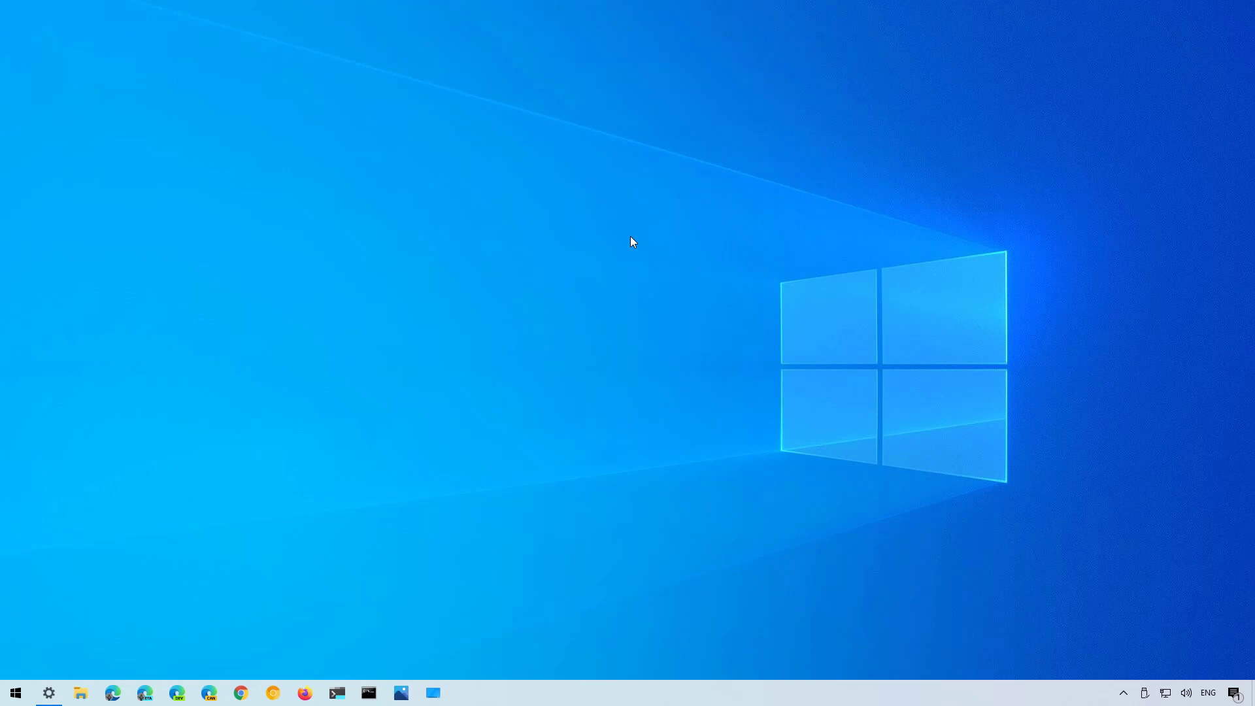